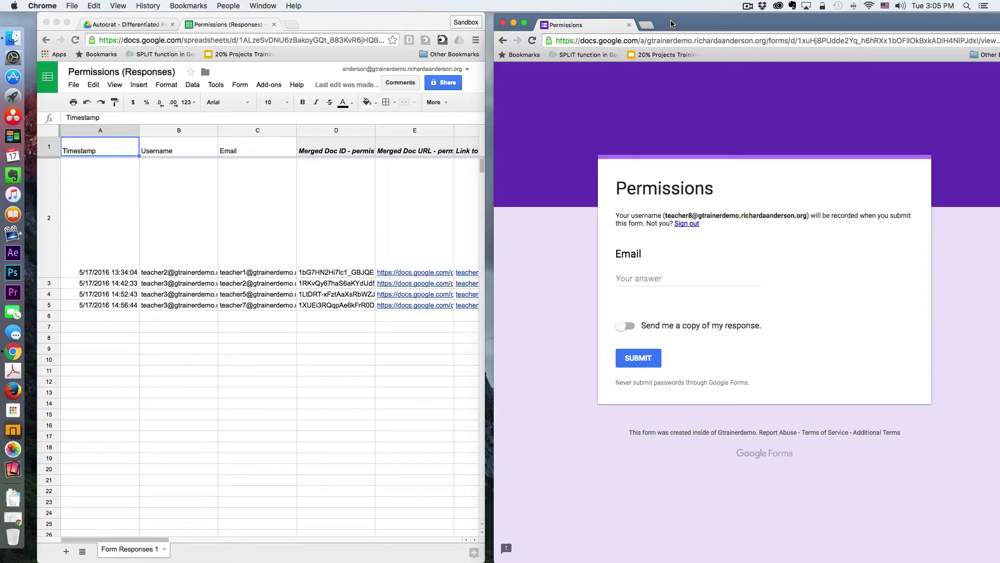
# Enter the teacher's e-mail address as the form's Email answer and check it
pyautogui.moveTo(672, 23); pyautogui.dragTo(663, 22)
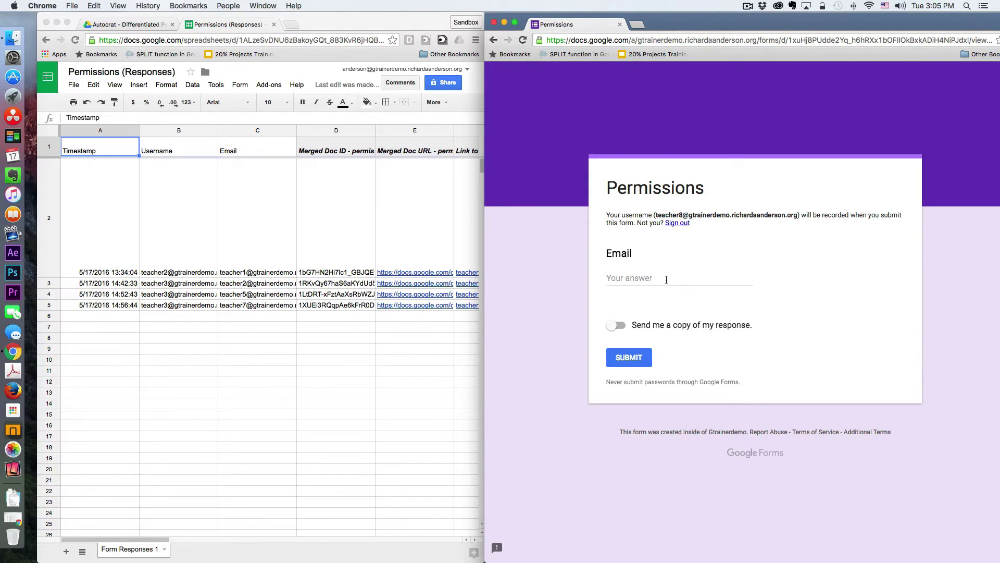
pyautogui.click(666, 280)
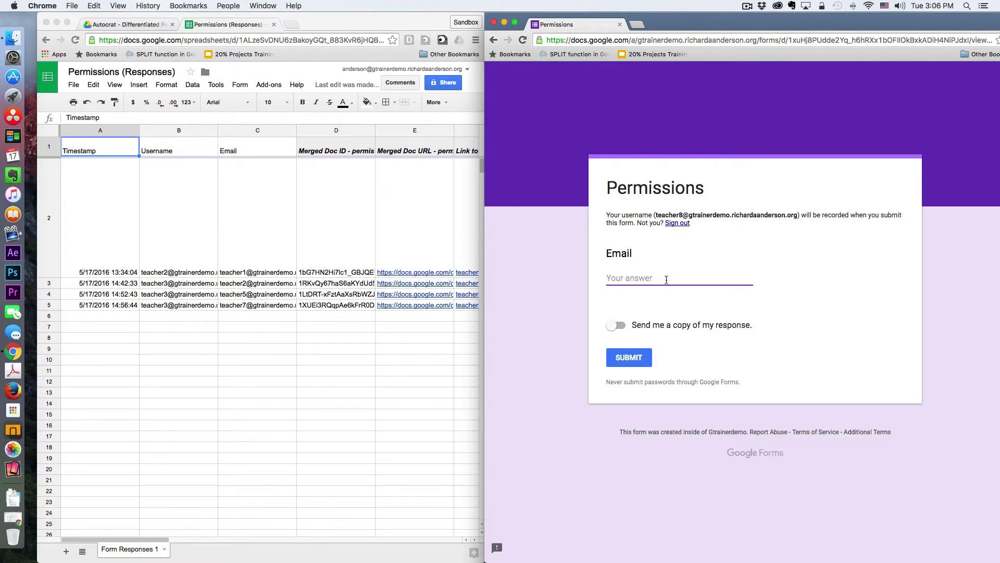
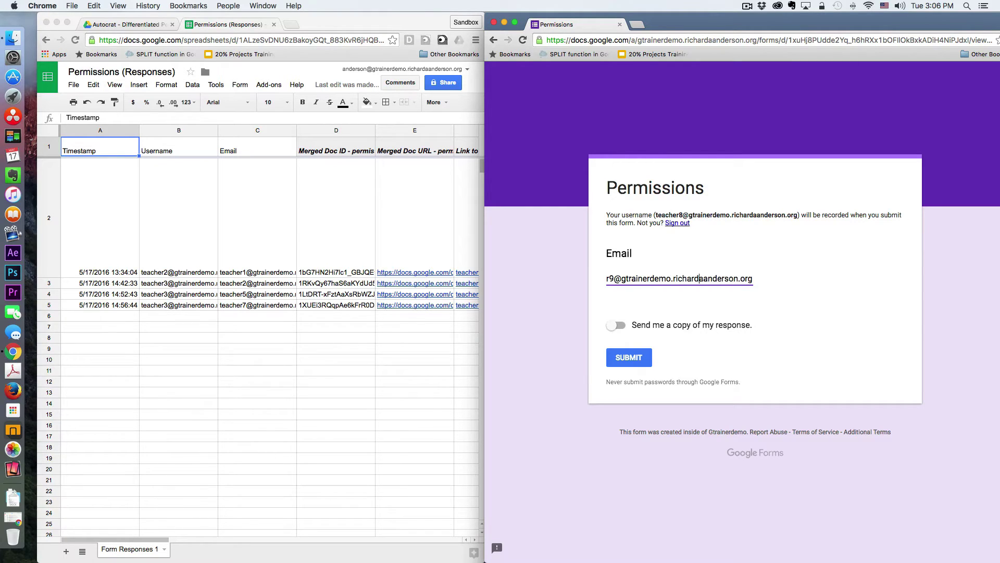
pyautogui.press('Left')
pyautogui.press('Left')
pyautogui.press('Left')
pyautogui.press('Left')
pyautogui.press('Left')
pyautogui.press('Left')
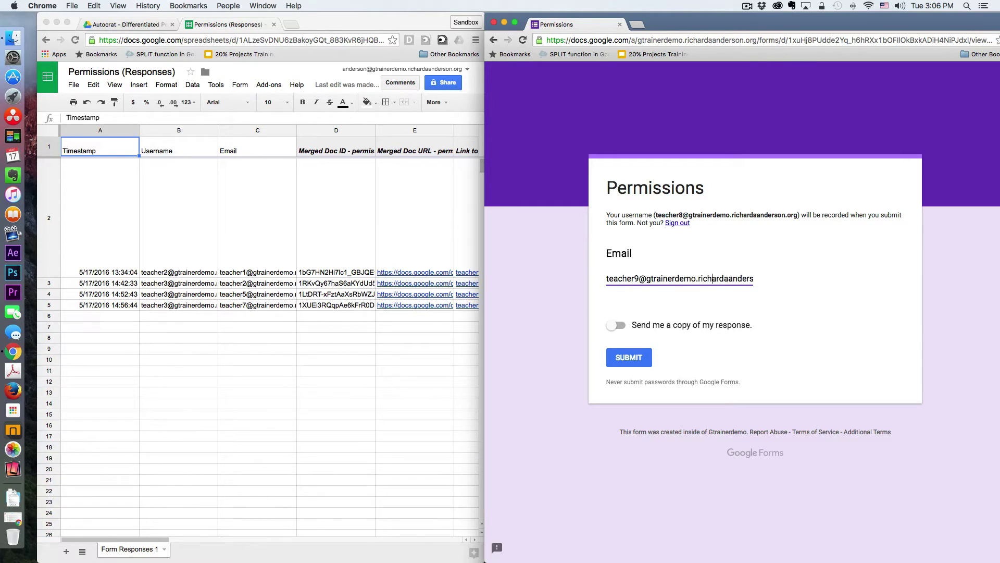
pyautogui.press('Right')
pyautogui.press('Right')
pyautogui.press('Right')
pyautogui.press('Right')
pyautogui.press('Right')
pyautogui.press('Right')
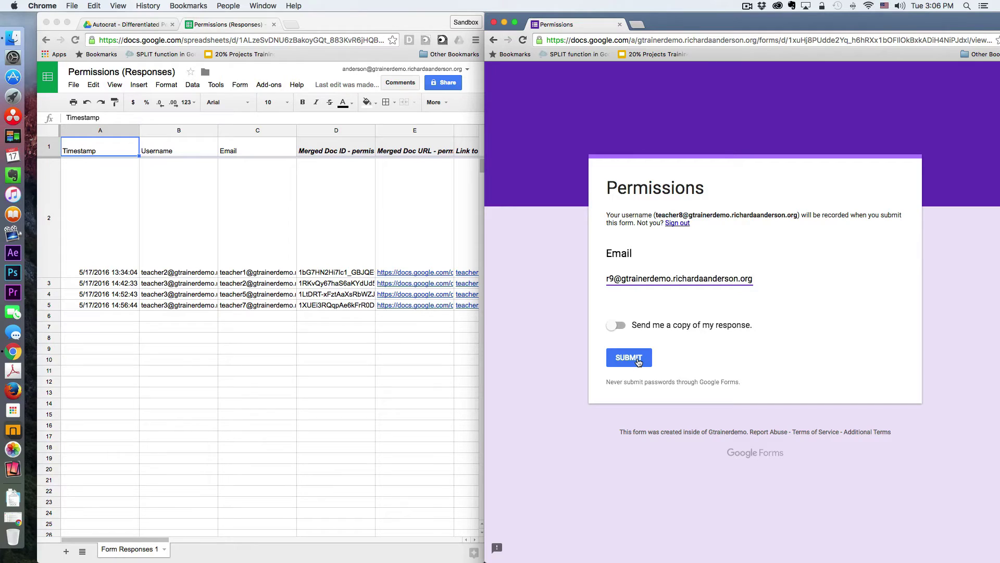
# Submit the form and widen the Sheets window to show response columns F–K
pyautogui.click(639, 362)
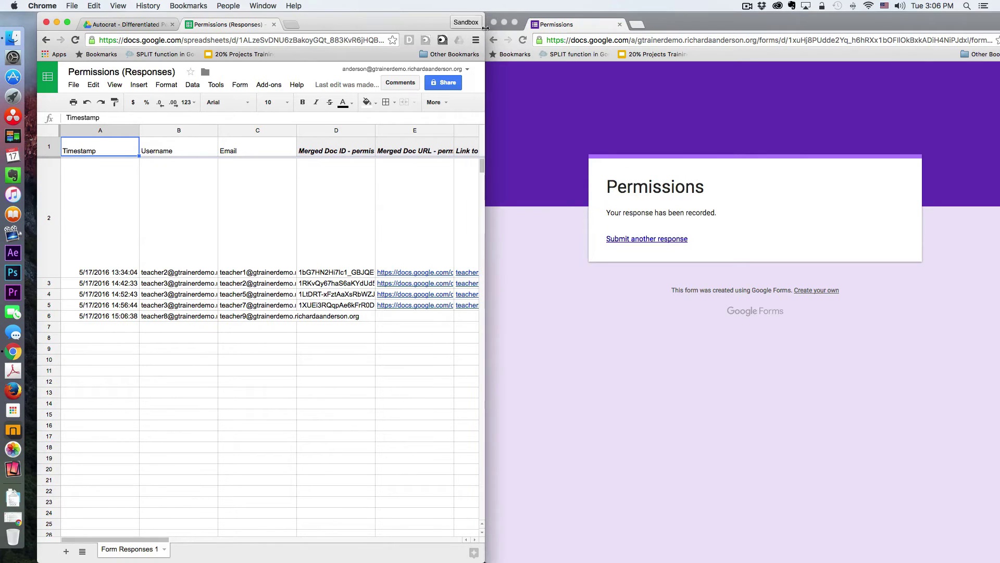
pyautogui.moveTo(709, 17); pyautogui.dragTo(804, 19)
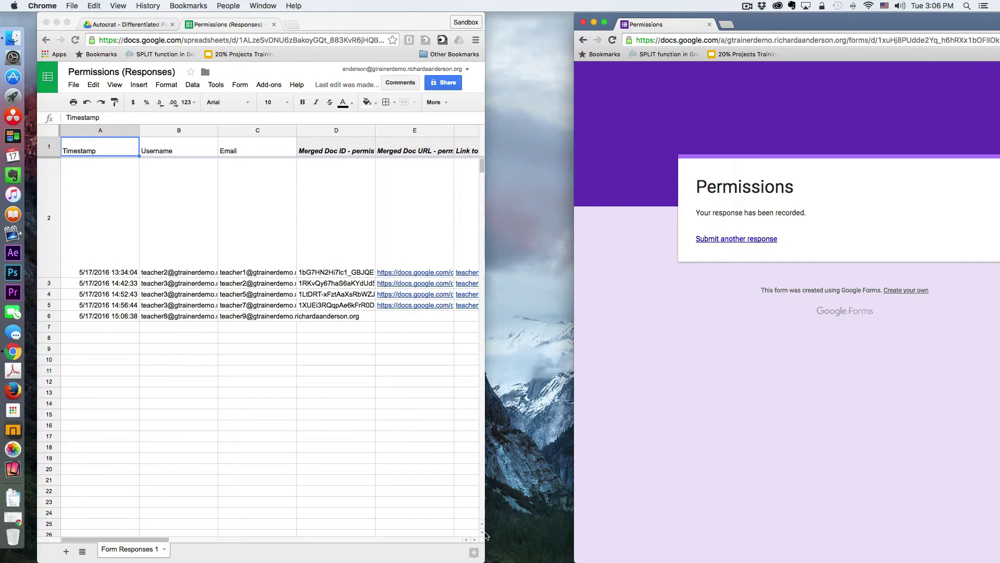
pyautogui.moveTo(484, 560); pyautogui.dragTo(831, 547)
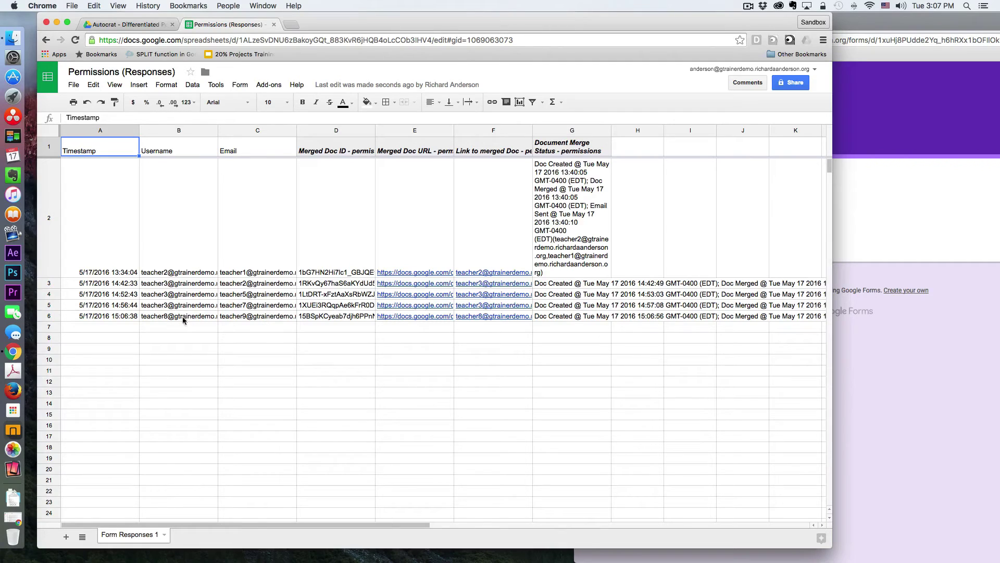
# Open the 3:07 PM merged Doc from Permission Folder in Drive
pyautogui.click(142, 28)
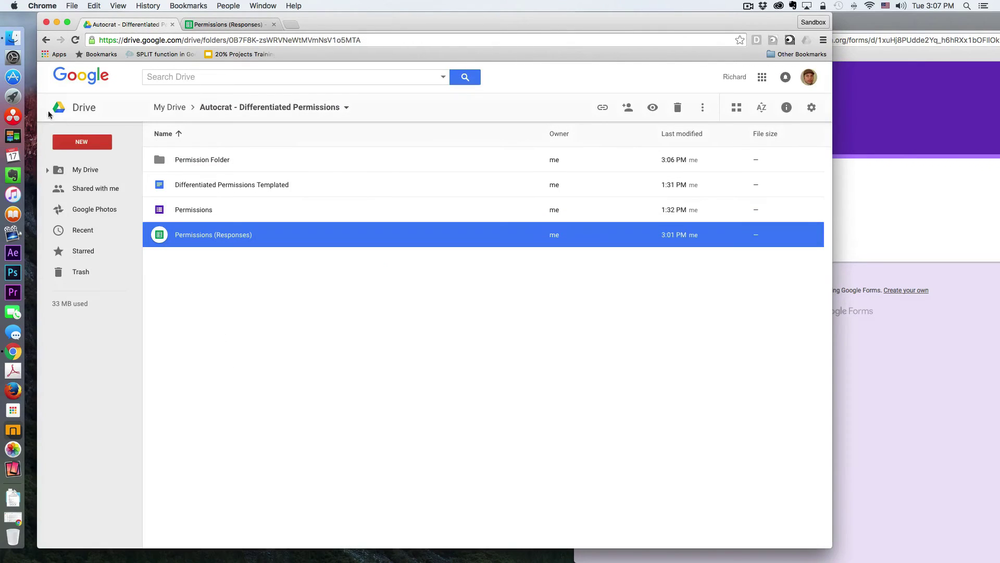
pyautogui.doubleClick(158, 161)
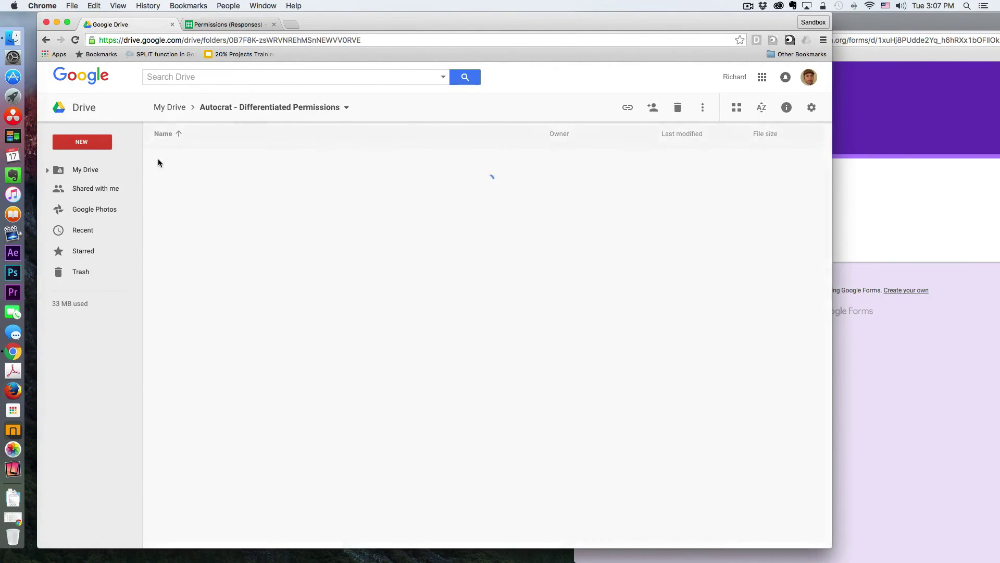
pyautogui.click(678, 263)
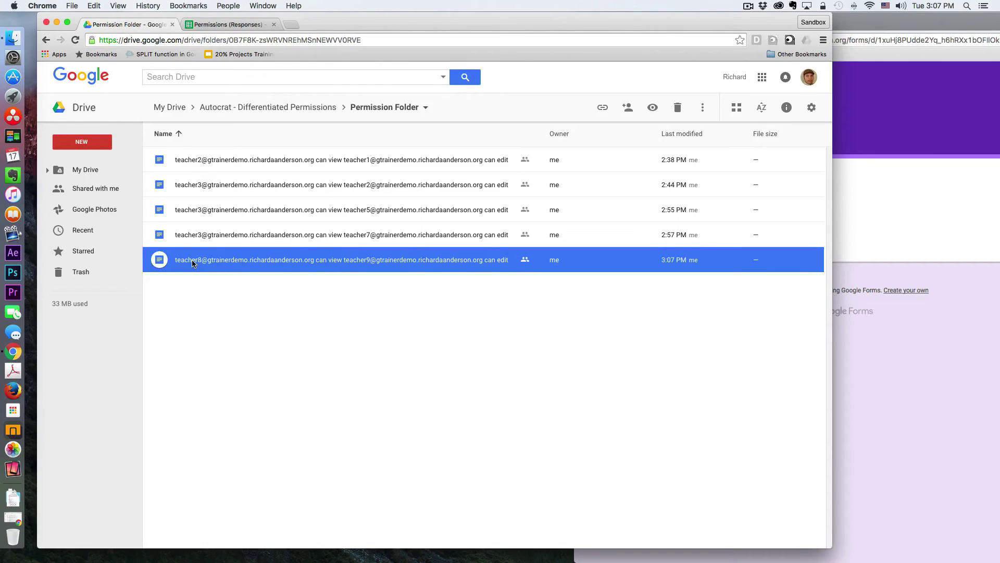
pyautogui.doubleClick(159, 262)
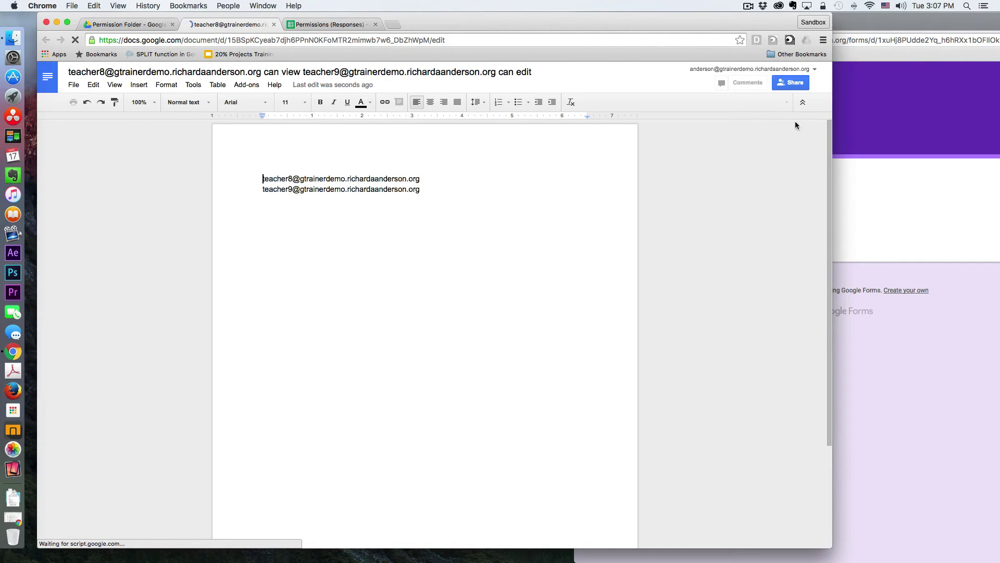
pyautogui.click(801, 86)
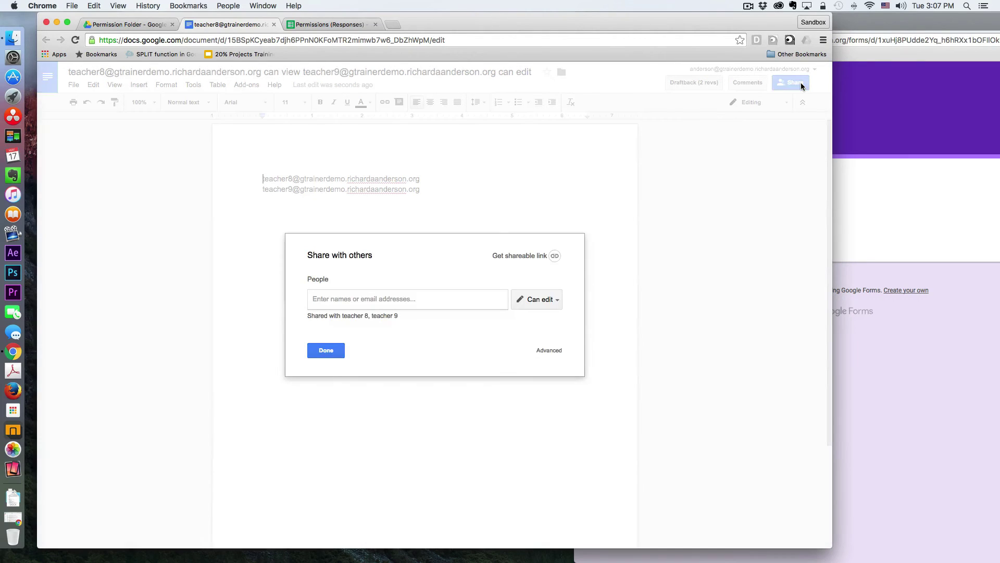
pyautogui.click(555, 352)
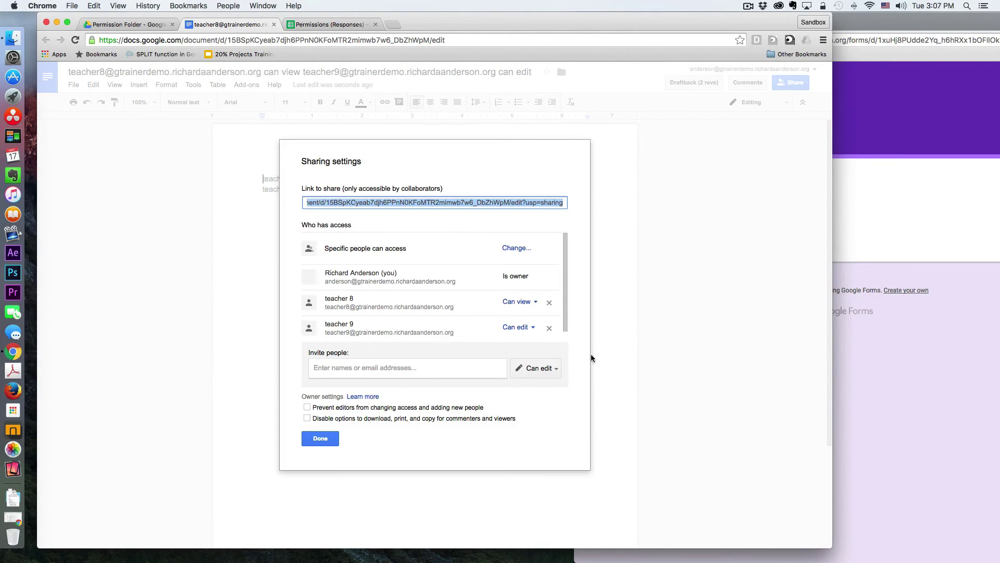
pyautogui.scroll(-1, 432, 292)
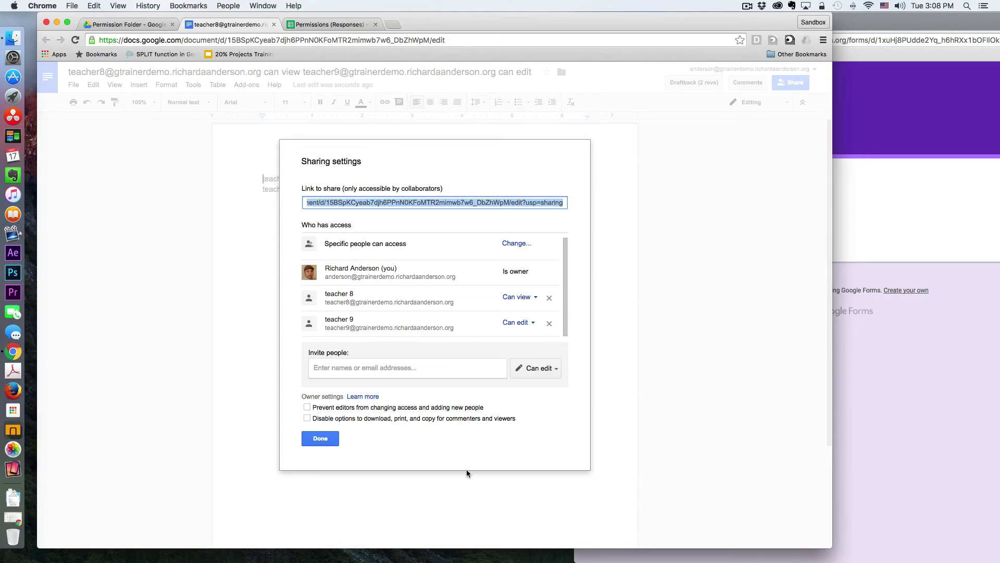
pyautogui.click(324, 437)
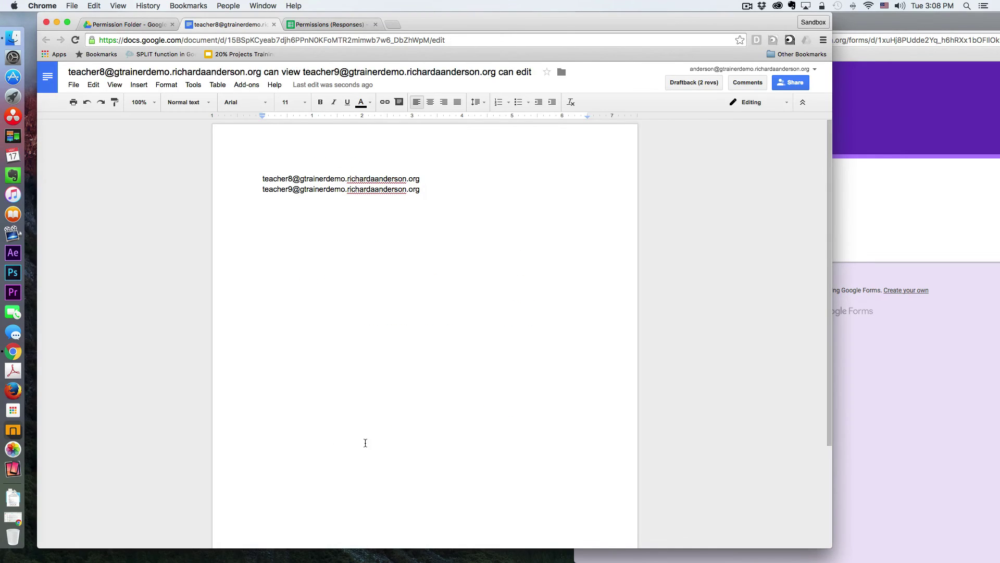
# Open the Permissions (Responses) sheet's Tools > Script editor to view the shareEditRights code
pyautogui.click(339, 26)
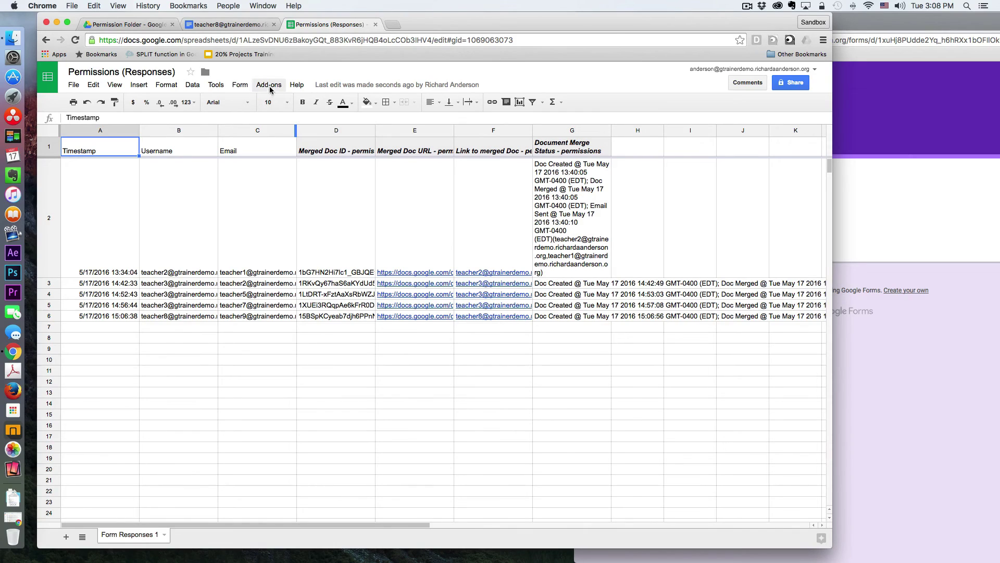
pyautogui.click(215, 88)
pyautogui.click(235, 124)
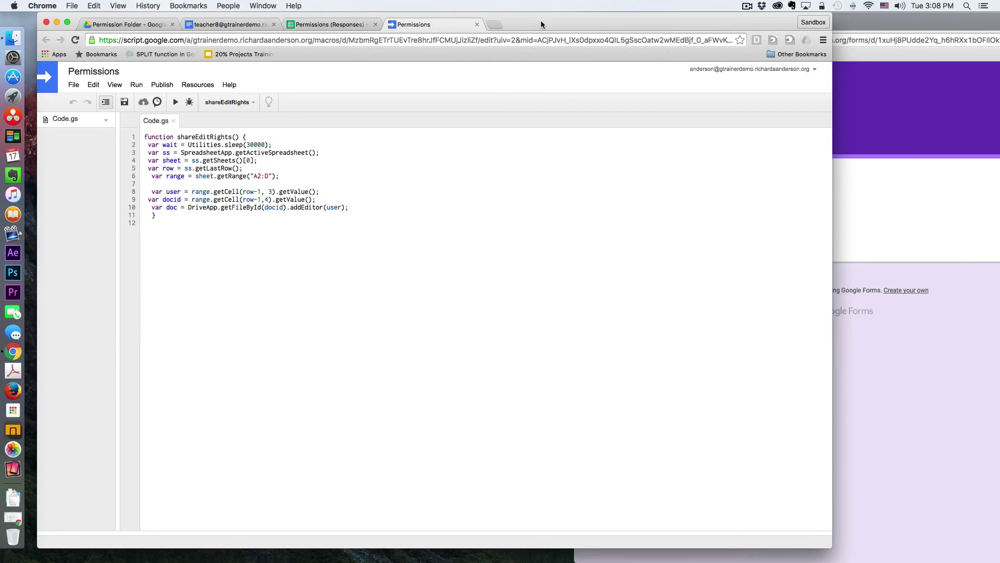
pyautogui.moveTo(540, 20); pyautogui.dragTo(627, 26)
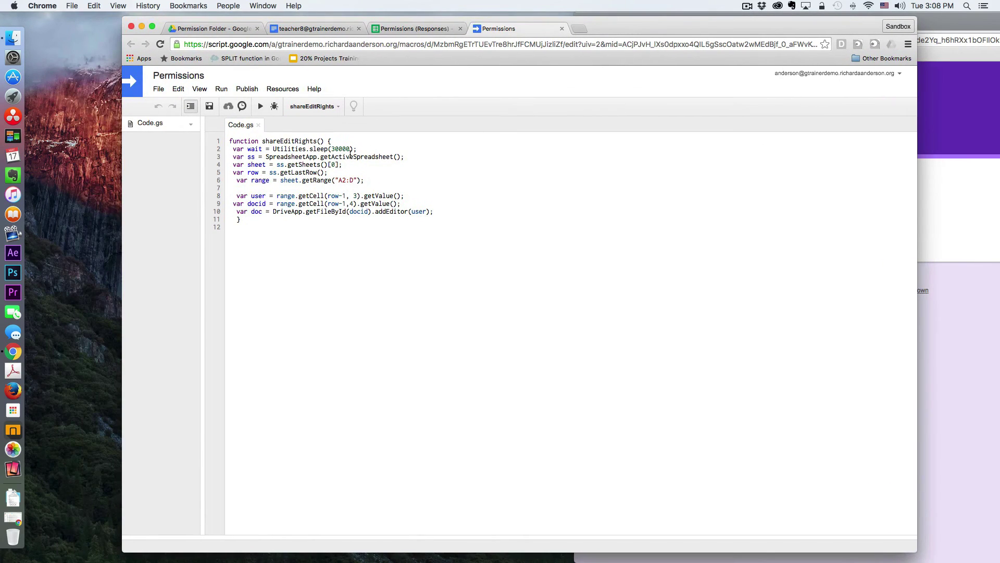